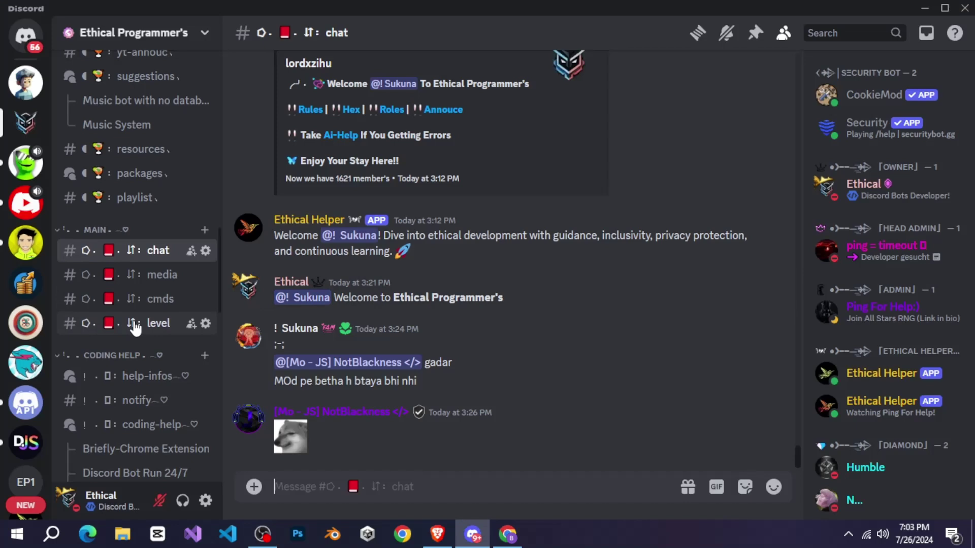
pyautogui.scroll(3, 134, 326)
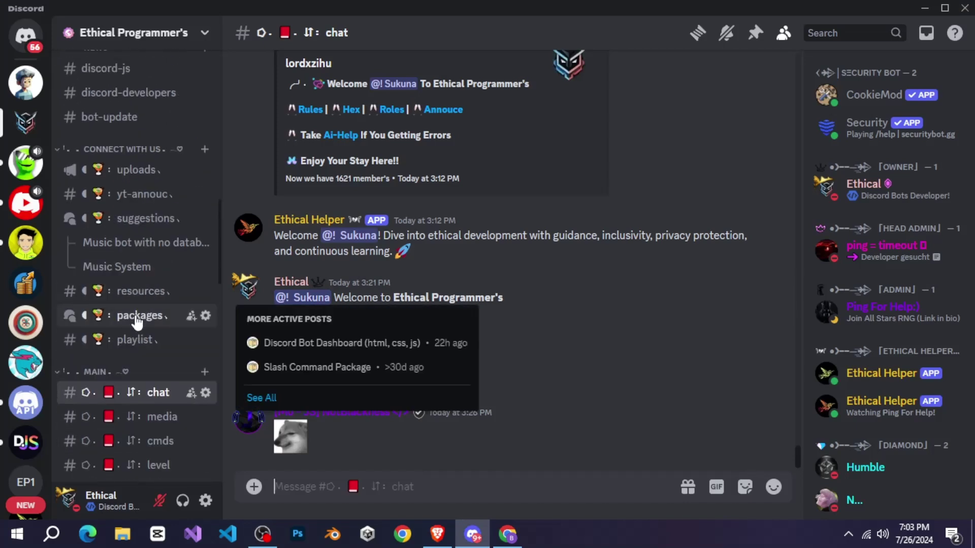
# - Download the package zip from the Discord Bot Dashboard post in the packages forum, accepting the warning
pyautogui.click(137, 316)
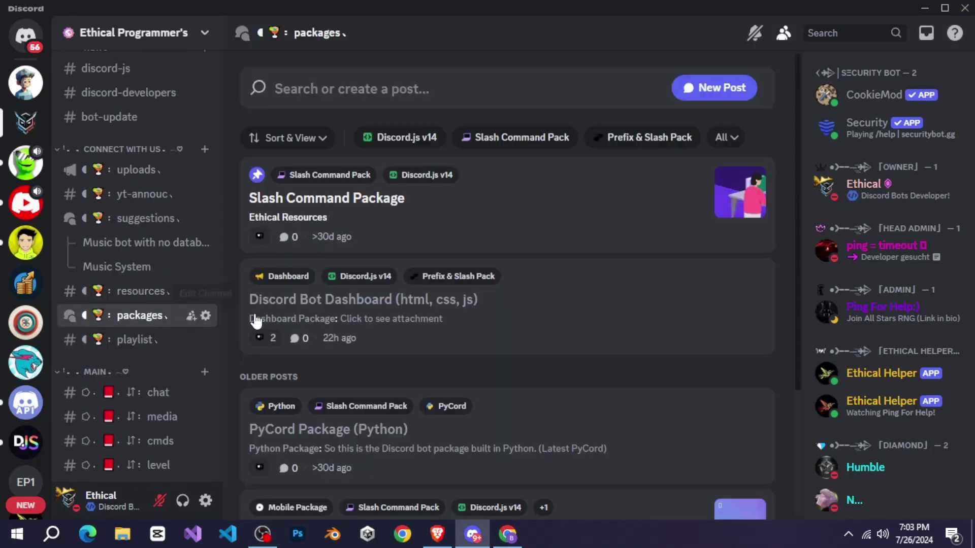
pyautogui.click(429, 309)
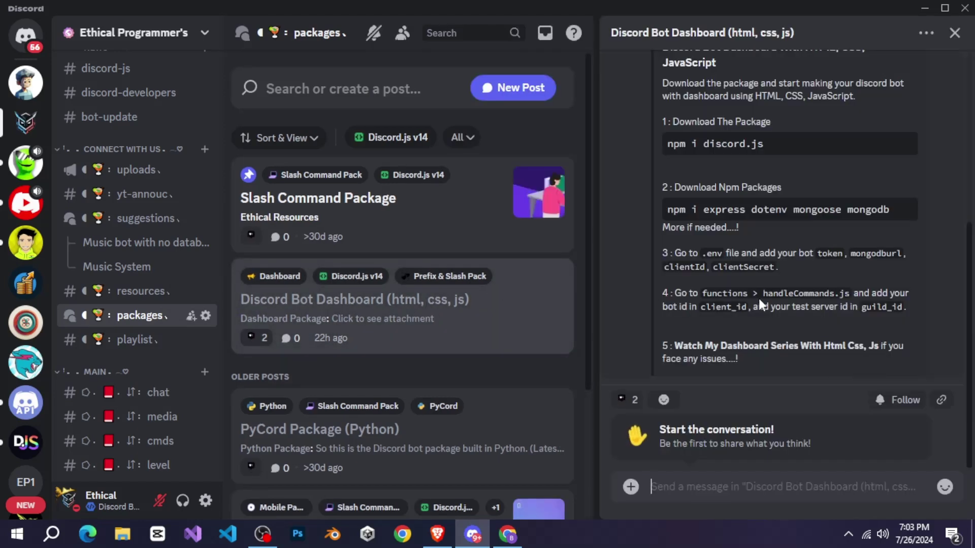
pyautogui.scroll(2, 760, 296)
pyautogui.scroll(3, 760, 296)
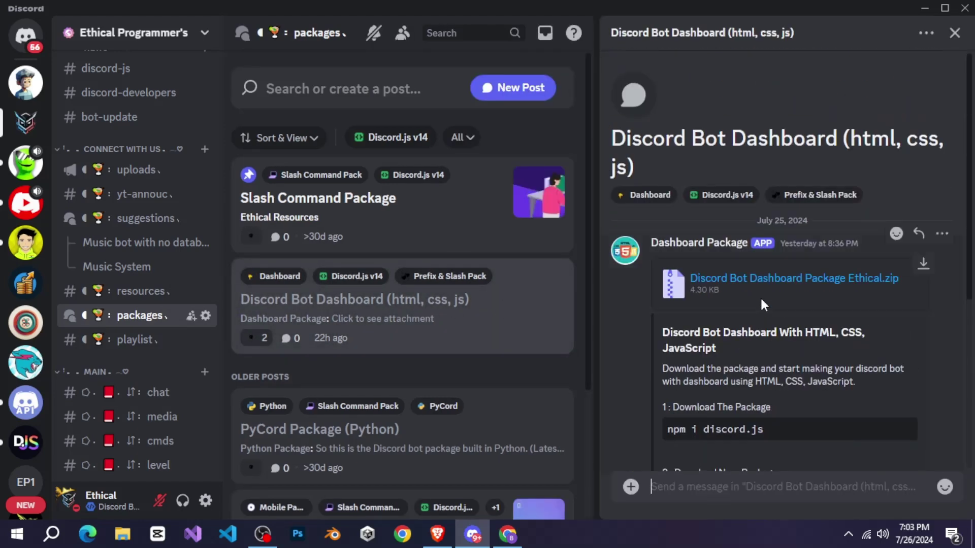
pyautogui.click(923, 265)
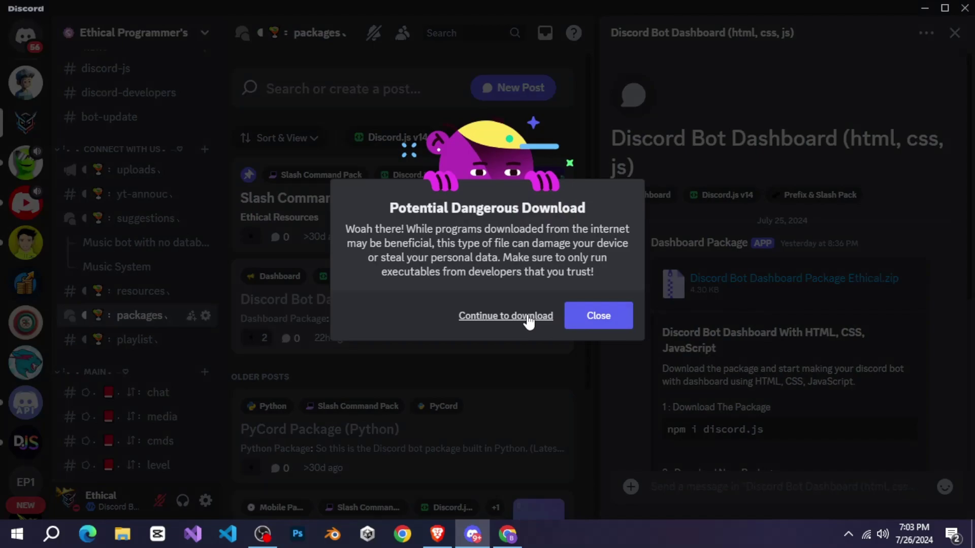
pyautogui.click(528, 318)
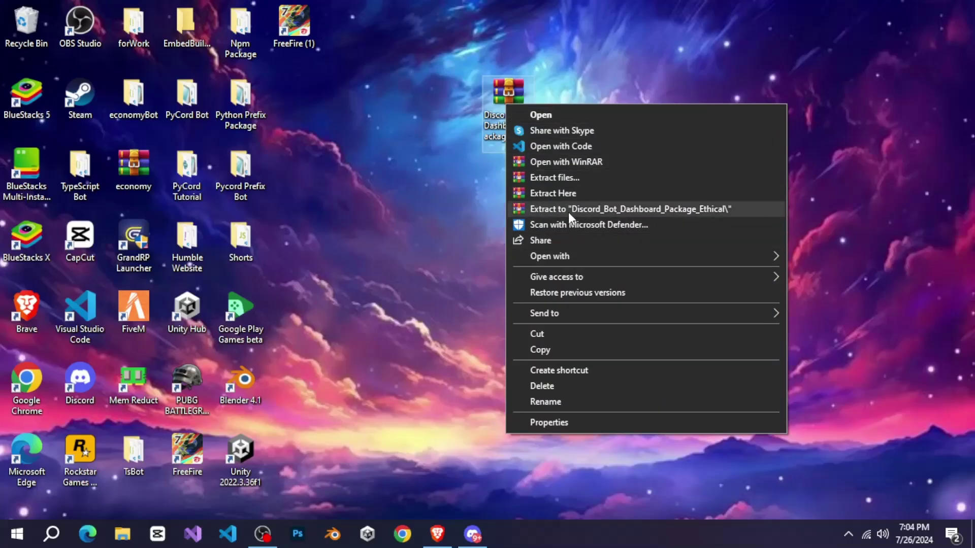
# - Extract the package zip to its folder and open src/.env in the Explorer
pyautogui.click(569, 213)
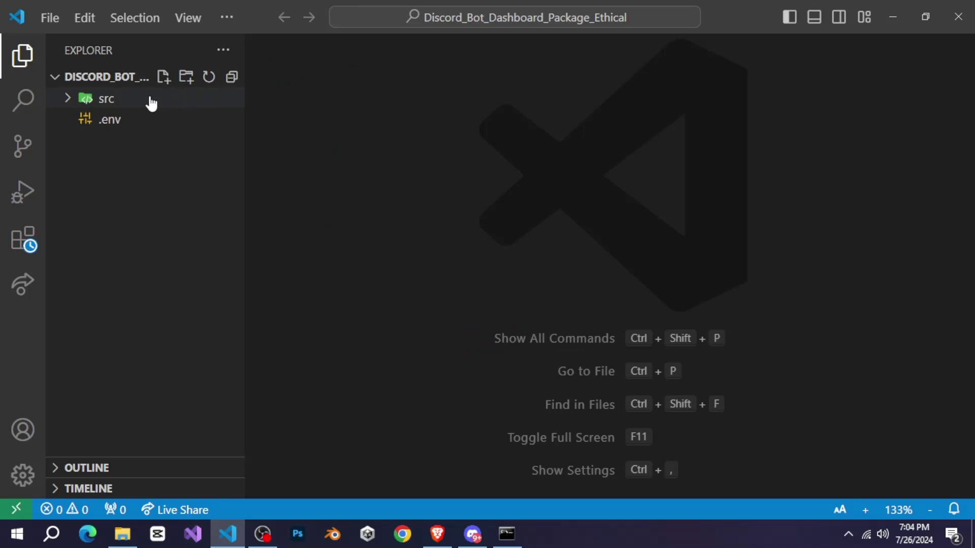
pyautogui.click(132, 104)
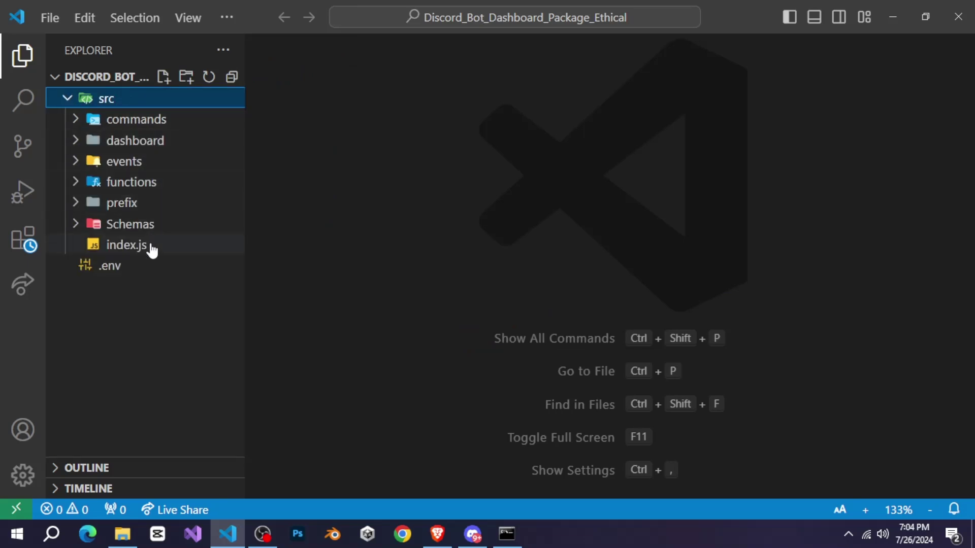
pyautogui.click(149, 267)
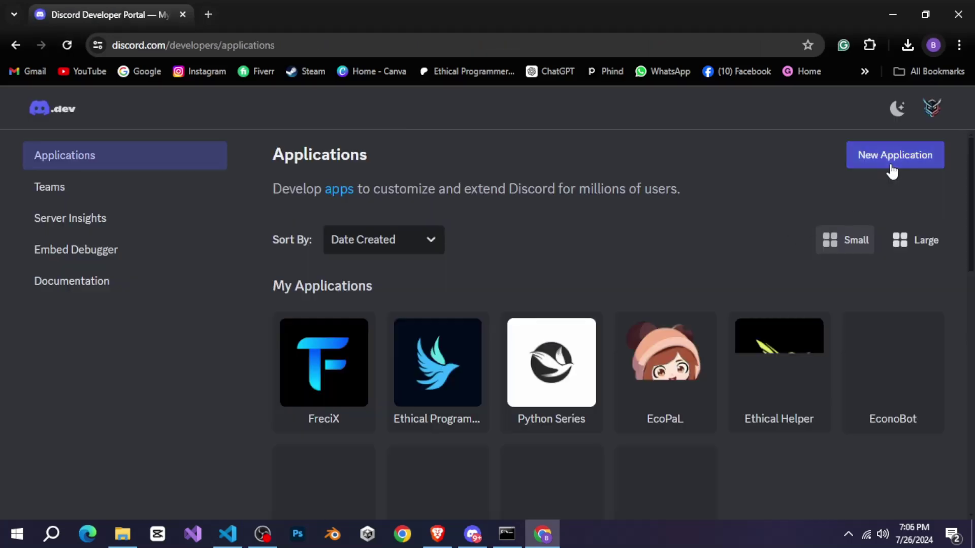
# - Reach the Developer Portal from Google and create the Dashboard Bot application
pyautogui.click(892, 157)
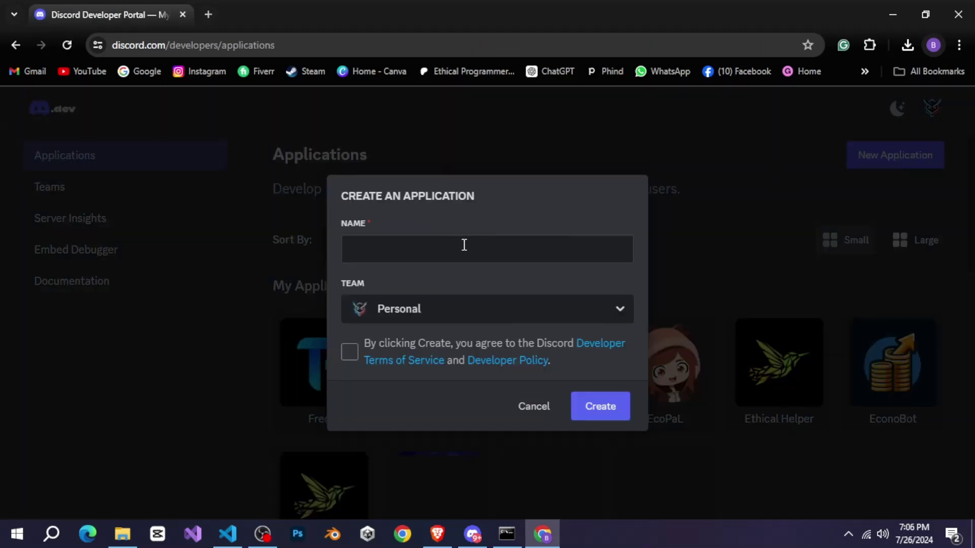
pyautogui.write('Dashboard Bot')
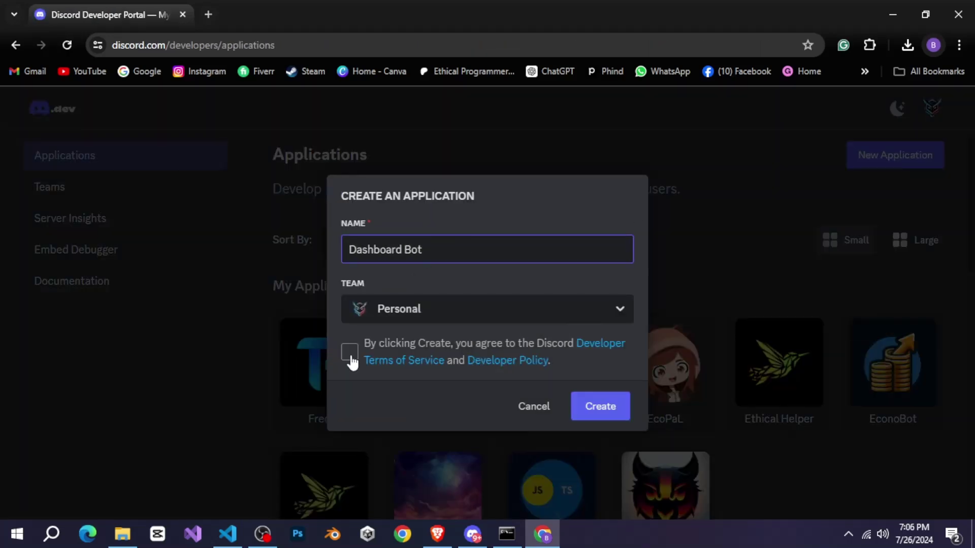
pyautogui.click(600, 408)
pyautogui.scroll(-5, 463, 387)
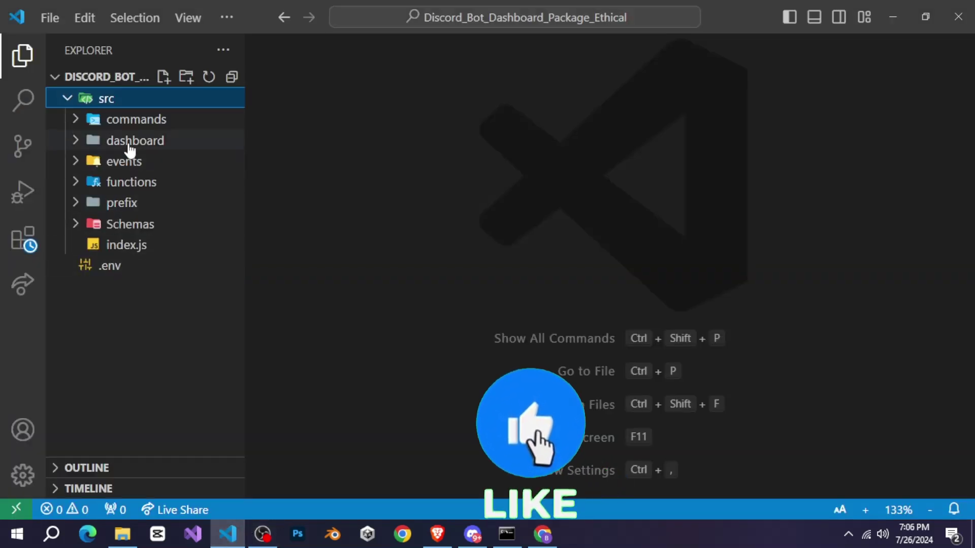
pyautogui.click(114, 266)
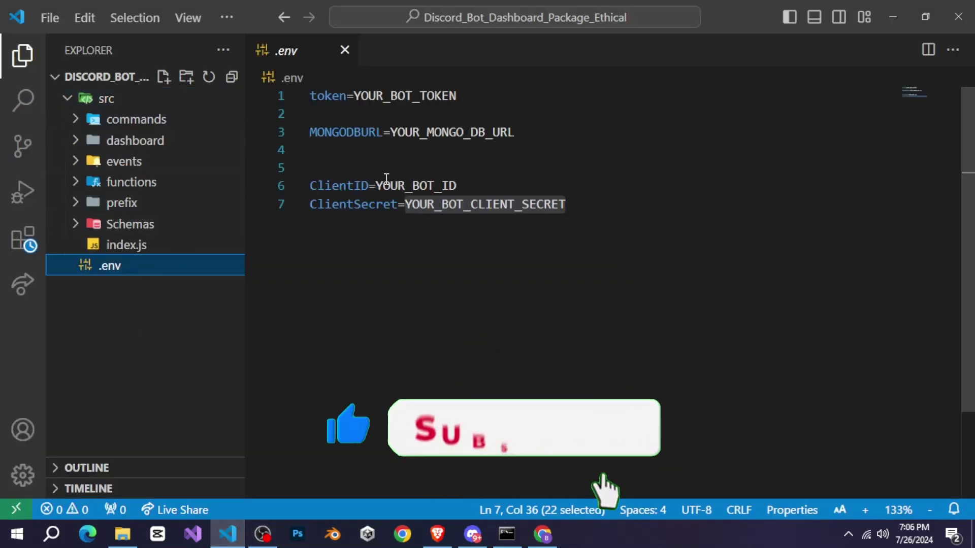
pyautogui.moveTo(376, 185); pyautogui.dragTo(477, 185)
pyautogui.hotkey('ctrl', 'v')
pyautogui.hotkey('ctrl', 's')
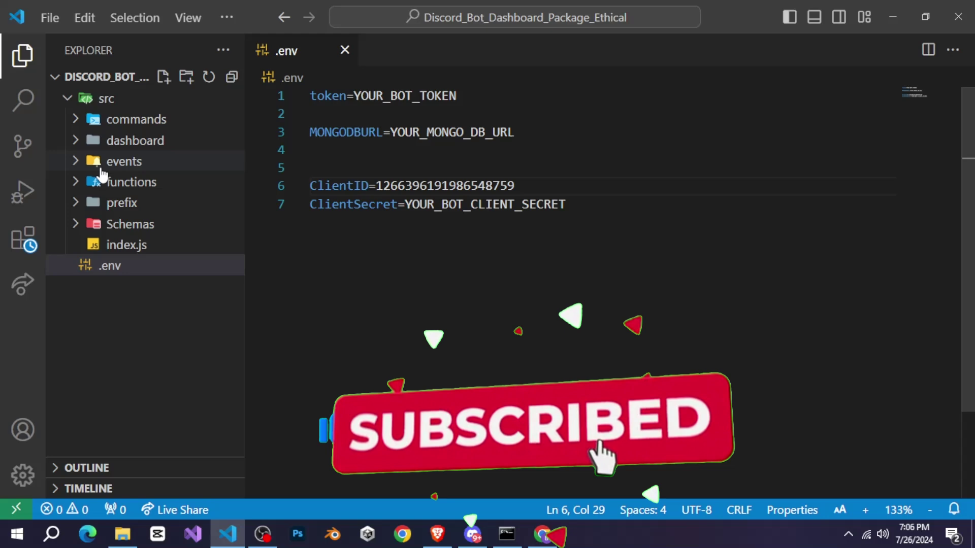
# - Replace the clientId placeholder in functions/handelCommands.js with the application ID
pyautogui.click(131, 183)
pyautogui.click(168, 203)
pyautogui.scroll(5, 406, 185)
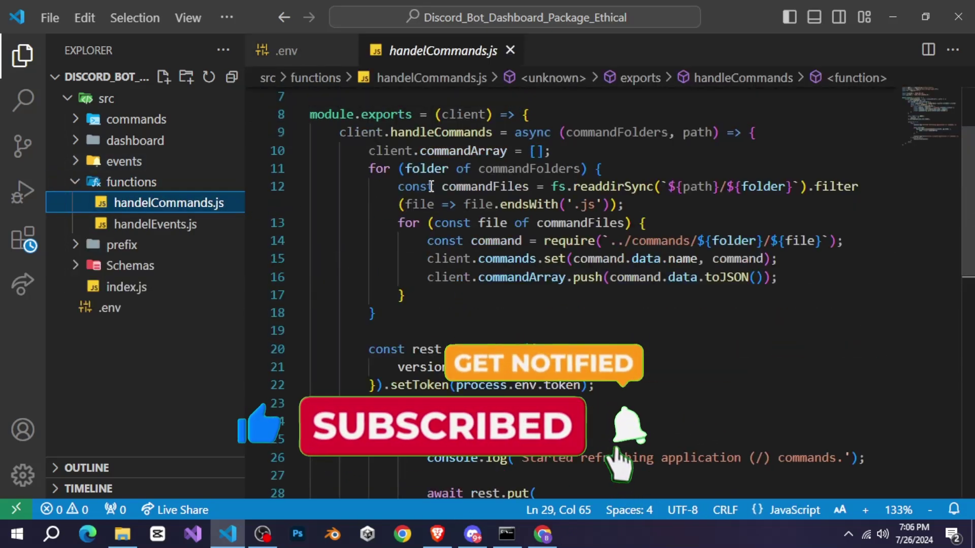
pyautogui.scroll(2, 406, 185)
pyautogui.doubleClick(458, 167)
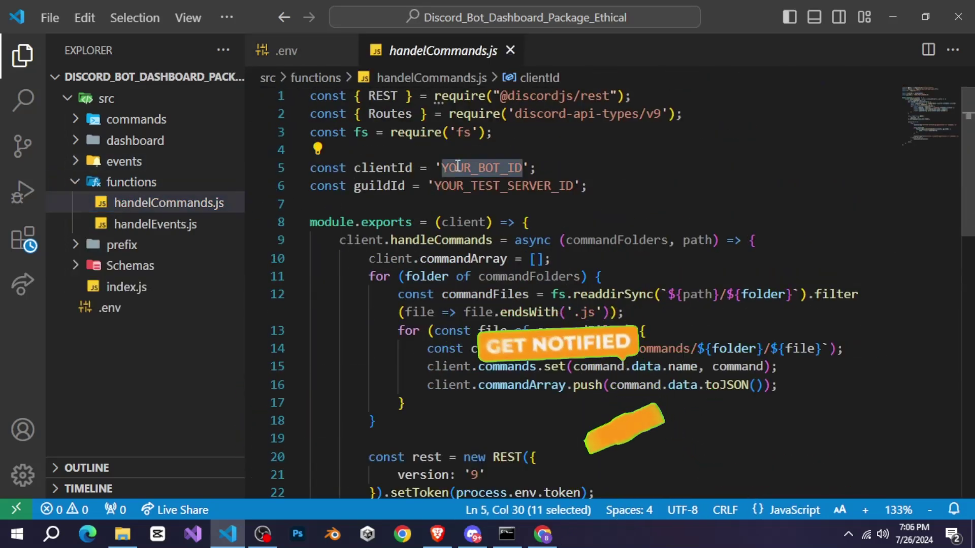
pyautogui.hotkey('alt', 'Tab')
pyautogui.scroll(-1, 504, 197)
pyautogui.click(321, 269)
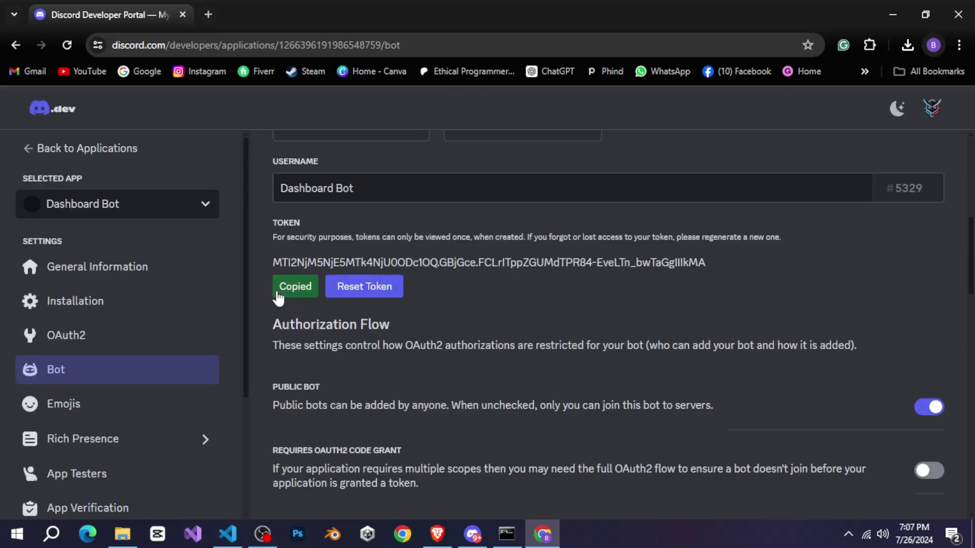
# - Paste the copied bot token over YOUR_BOT_TOKEN in .env
pyautogui.click(225, 537)
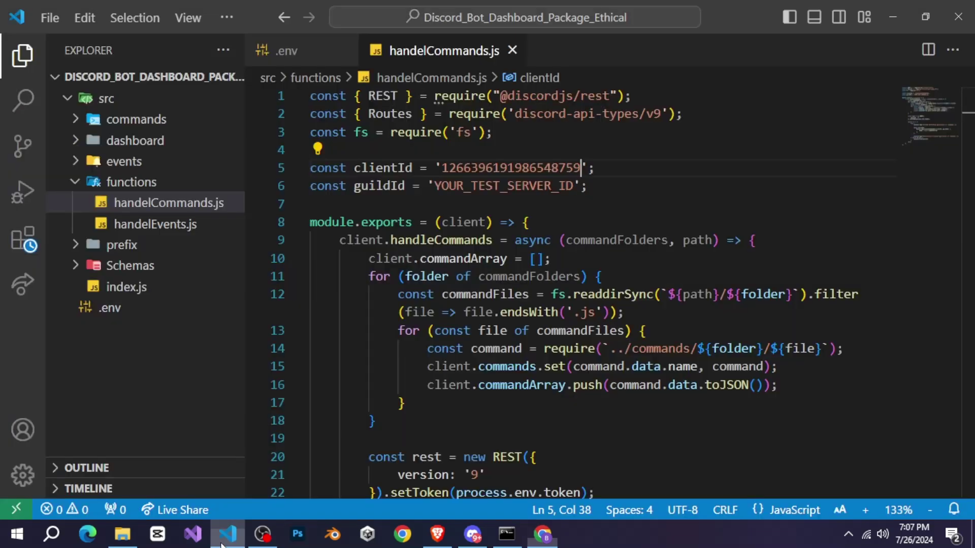
pyautogui.click(287, 53)
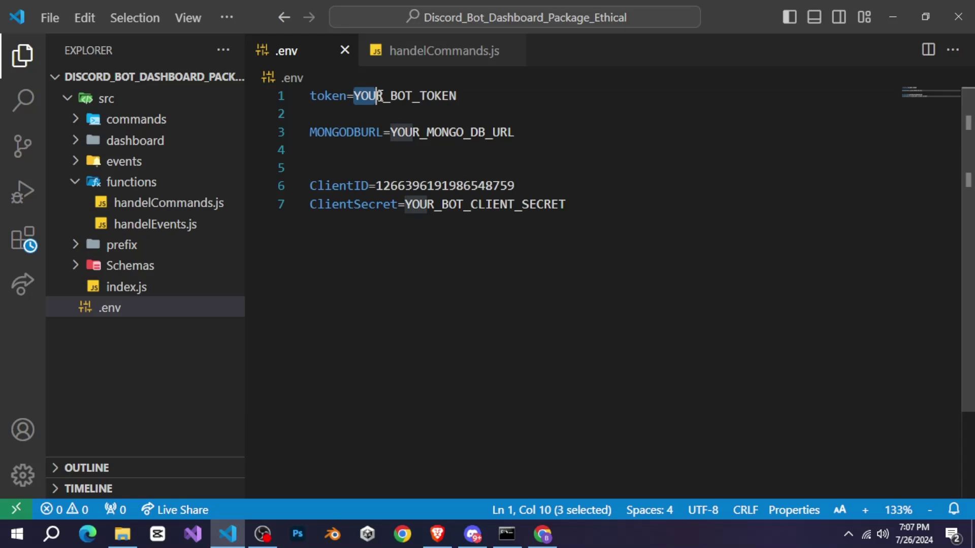
pyautogui.hotkey('ctrl', 'v')
pyautogui.hotkey('alt', 'Tab')
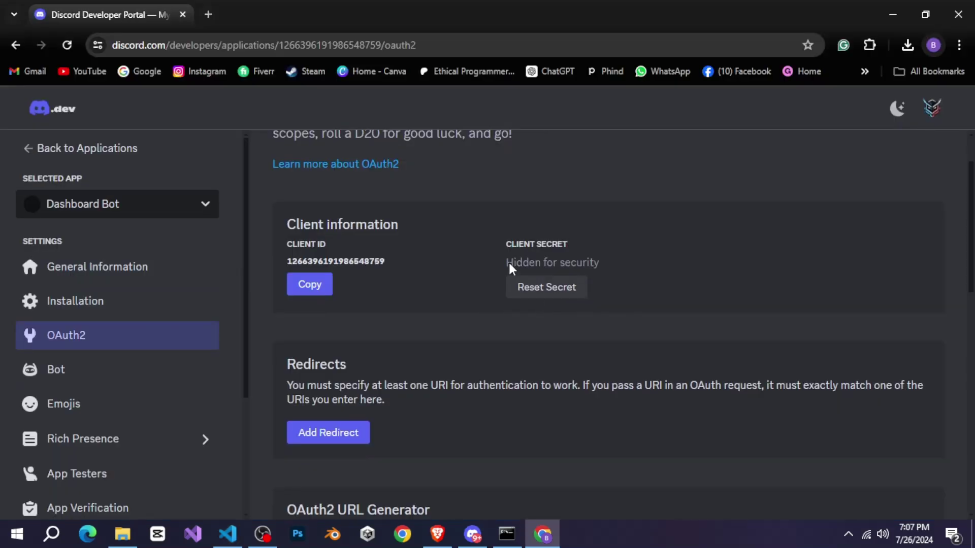
# - Reset the OAuth2 client secret and paste it over YOUR_BOT_CLIENT_SECRET in .env
pyautogui.click(565, 294)
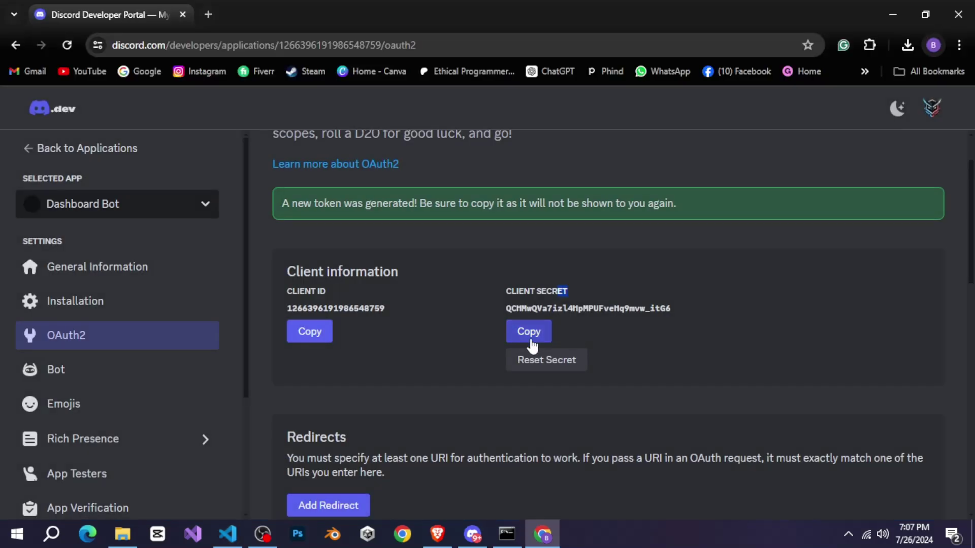
pyautogui.click(531, 339)
pyautogui.hotkey('alt', 'Tab')
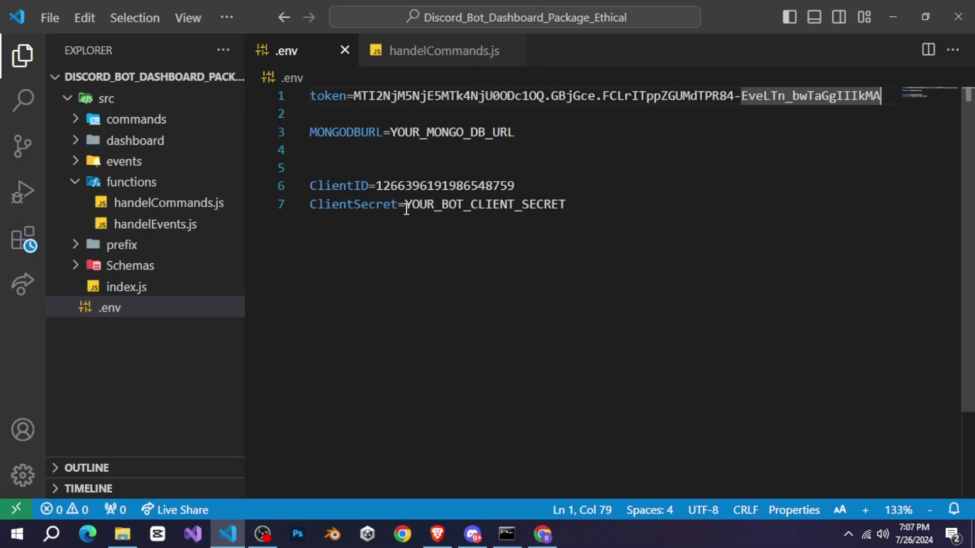
pyautogui.hotkey('ctrl', 'v')
pyautogui.moveTo(390, 132); pyautogui.dragTo(515, 132)
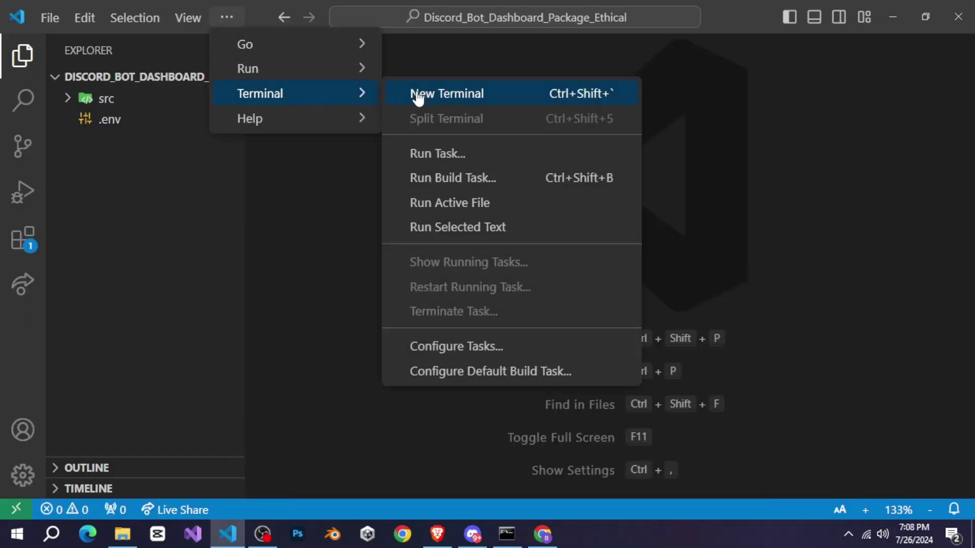
# - Install discord.js, mongoose, mongodb, dotenv, axios, express, url, express-session; npm init with entry src/index.js
pyautogui.click(418, 100)
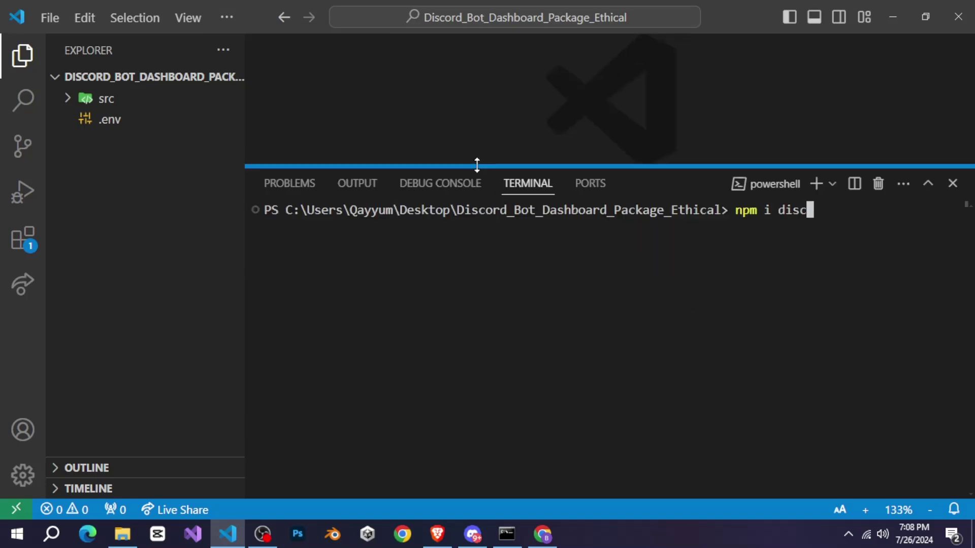
pyautogui.write('mongoose mongo')
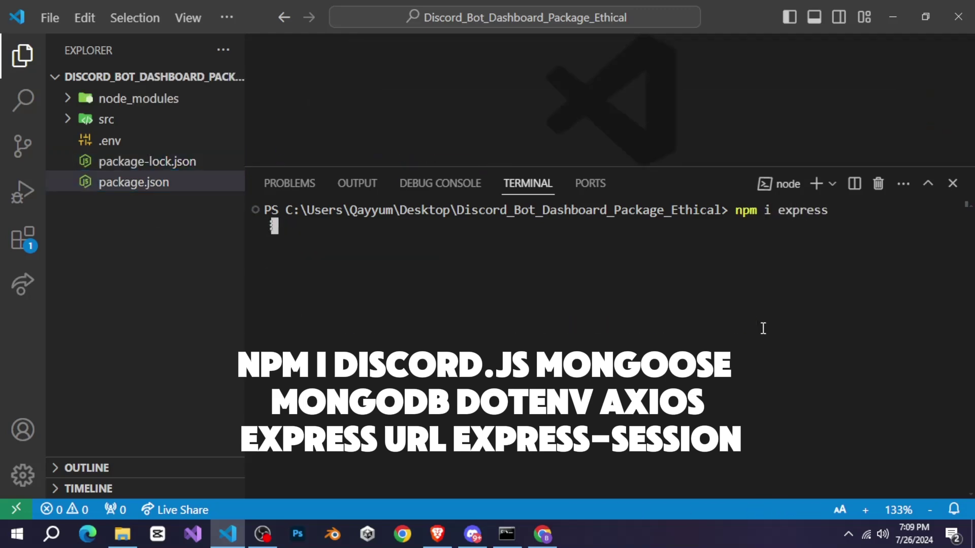
pyautogui.write('npm init')
pyautogui.press('Return')
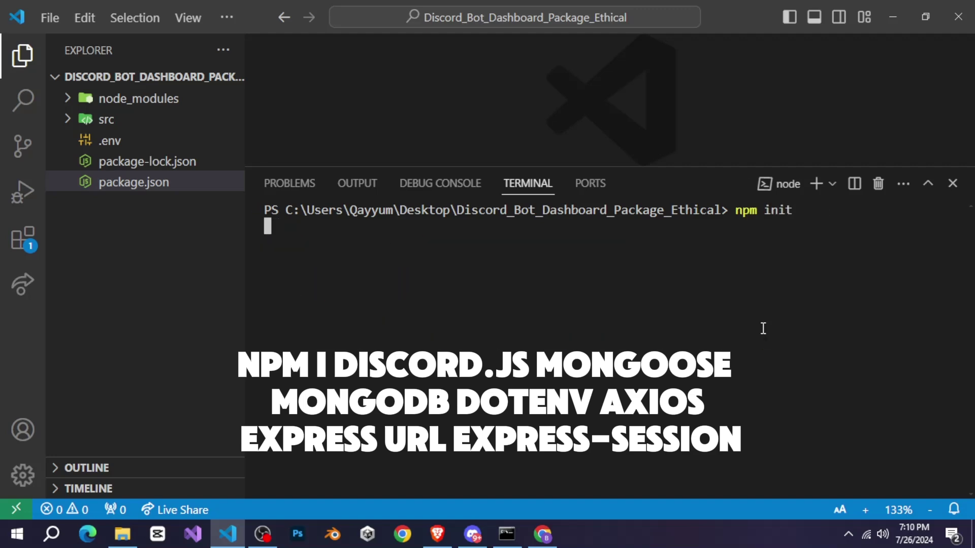
pyautogui.press('Return')
pyautogui.press('Return')
pyautogui.press('Return')
pyautogui.write('src/index.js')
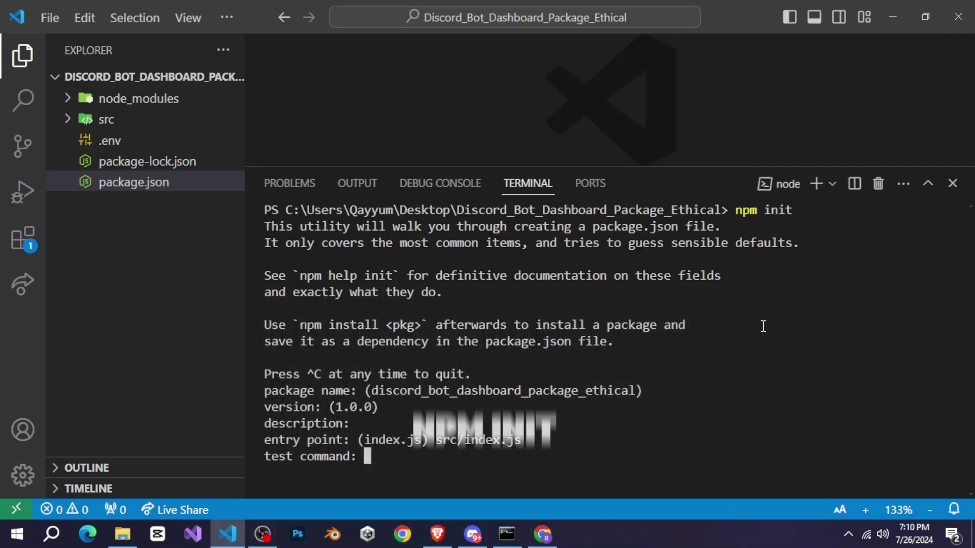
pyautogui.press('Return')
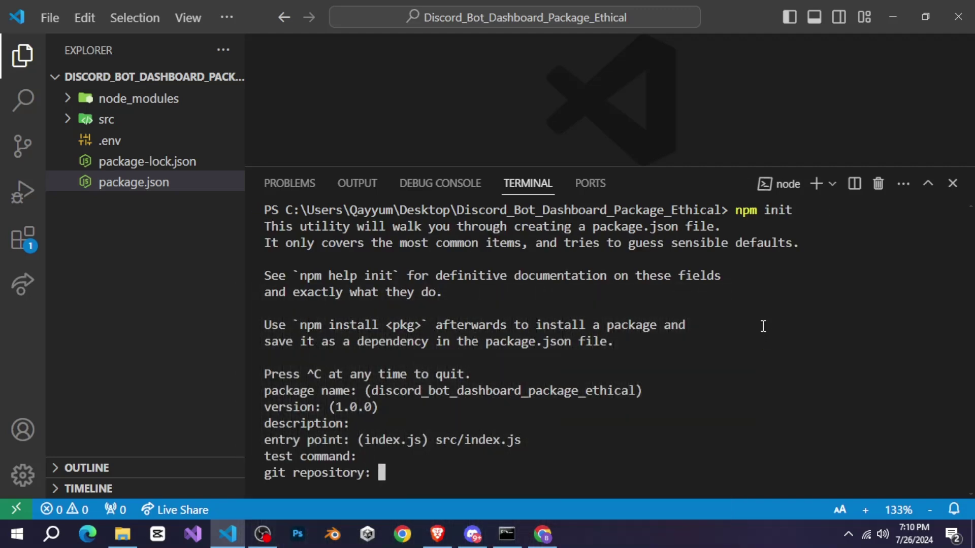
pyautogui.press('Return')
pyautogui.press('Return')
pyautogui.press('Return')
pyautogui.press('Return')
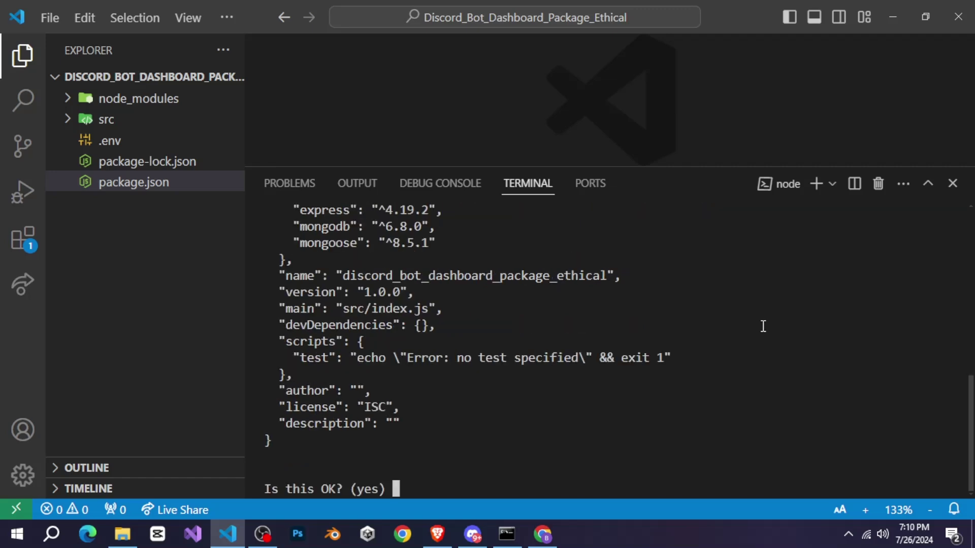
pyautogui.write('yes')
pyautogui.press('Return')
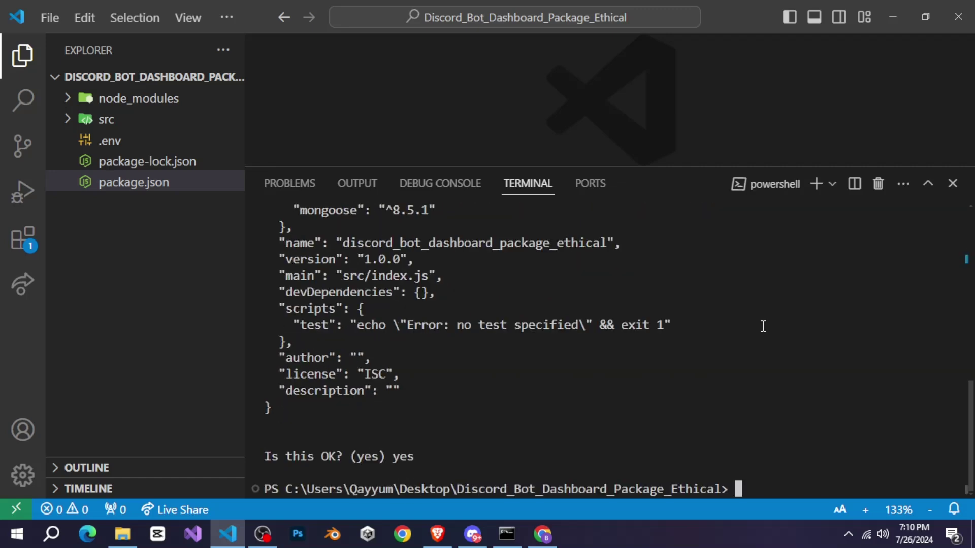
pyautogui.write('clear')
pyautogui.press('Return')
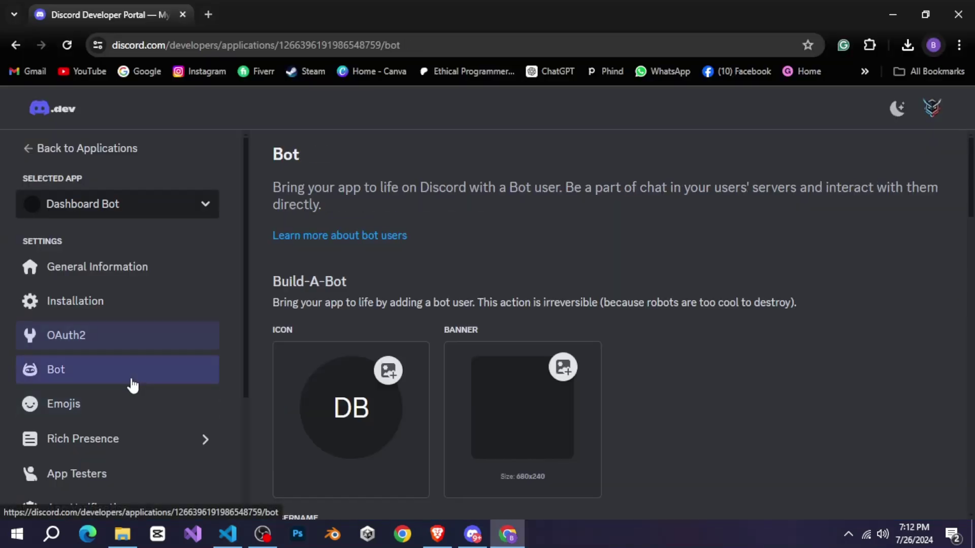
pyautogui.scroll(-4, 447, 334)
pyautogui.scroll(-5, 448, 334)
pyautogui.scroll(-3, 448, 334)
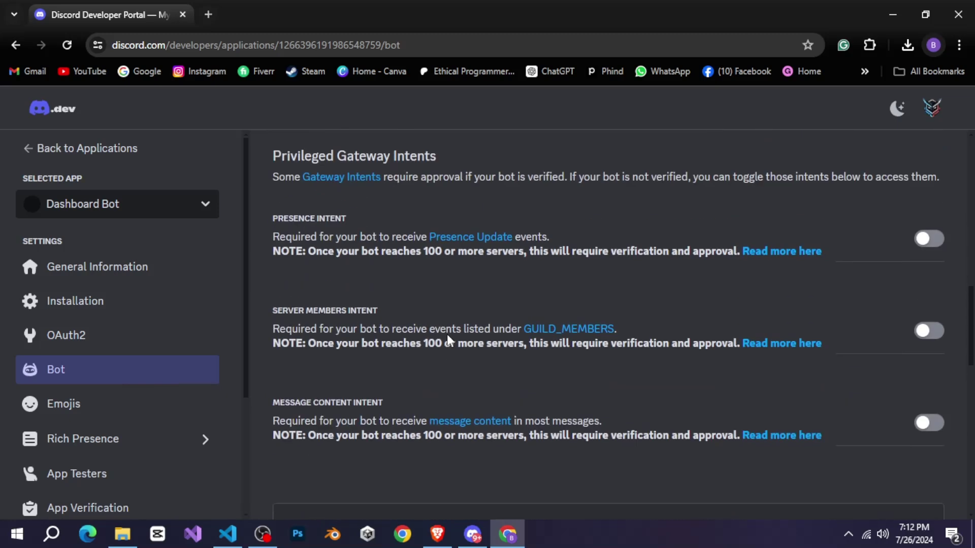
# - Enable Presence, Server Members and Message Content intents; save guild-only install with bot scope and Administrator
pyautogui.click(940, 263)
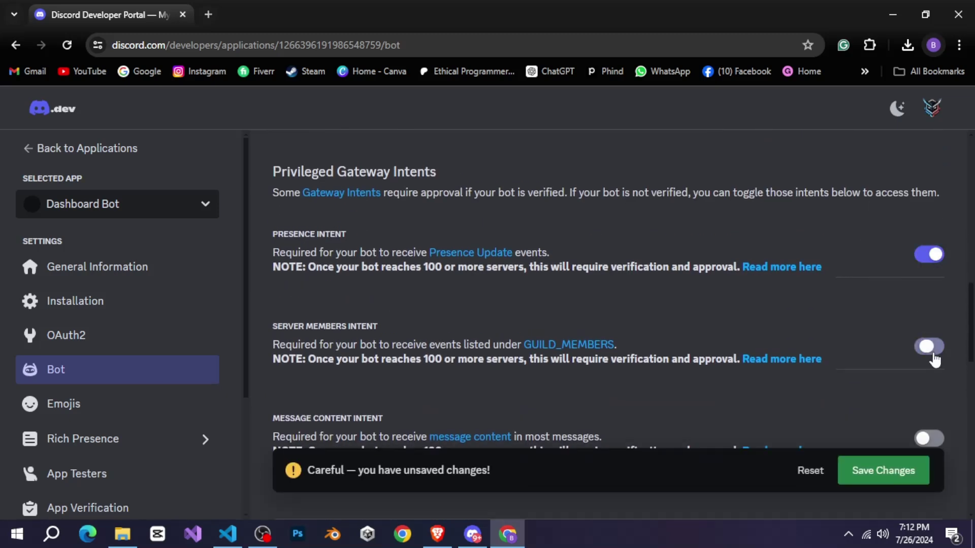
pyautogui.scroll(-1, 778, 409)
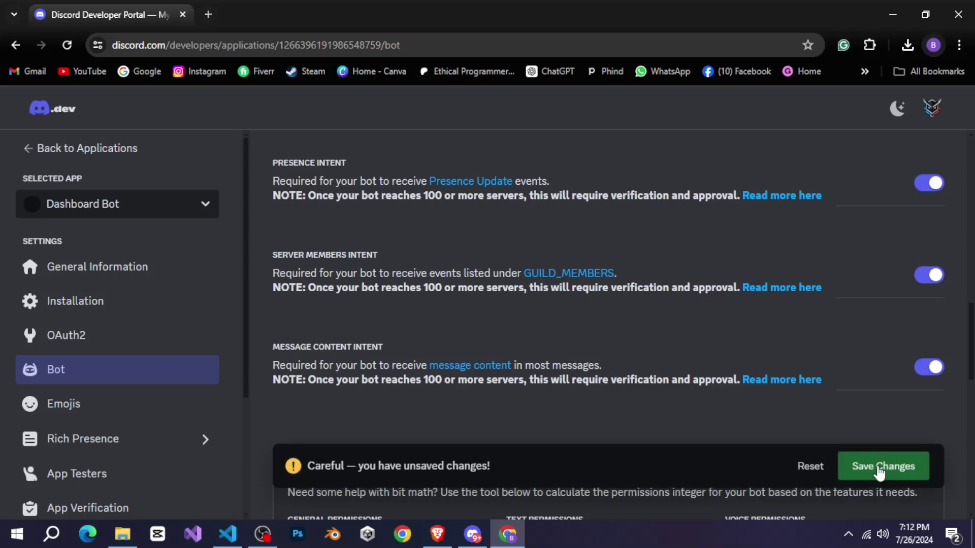
pyautogui.click(102, 315)
pyautogui.click(294, 332)
pyautogui.scroll(-2, 342, 320)
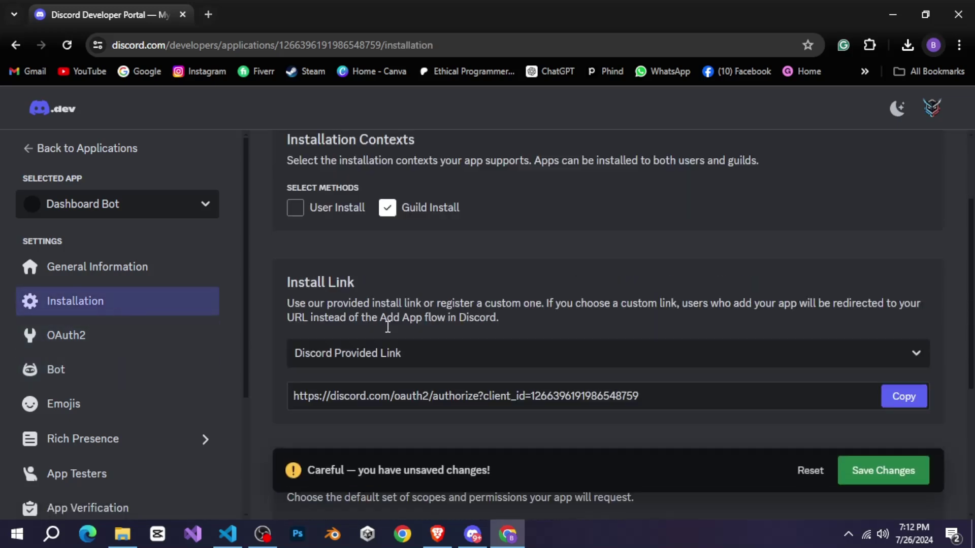
pyautogui.scroll(-2, 428, 285)
pyautogui.scroll(-1, 402, 239)
pyautogui.click(485, 371)
pyautogui.click(488, 389)
pyautogui.scroll(-1, 402, 383)
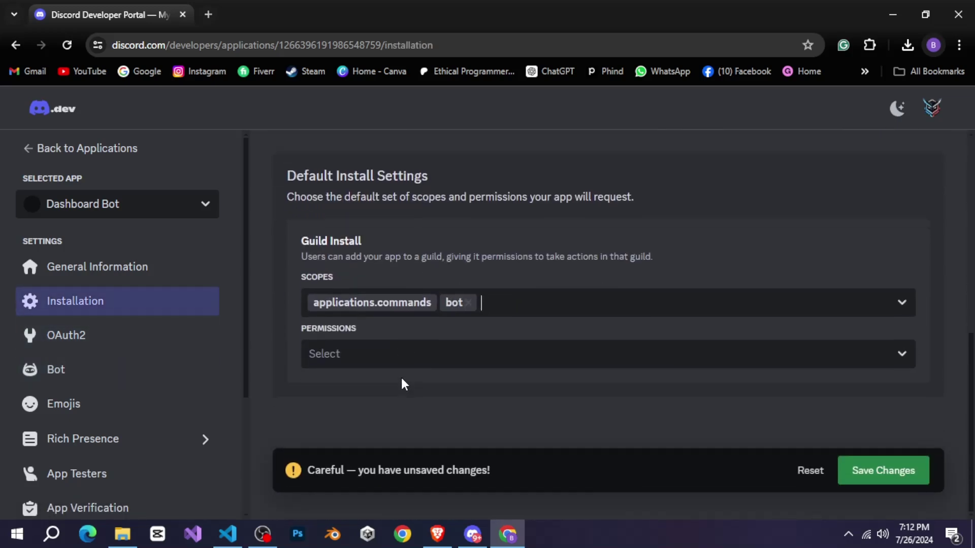
pyautogui.click(381, 350)
pyautogui.click(322, 414)
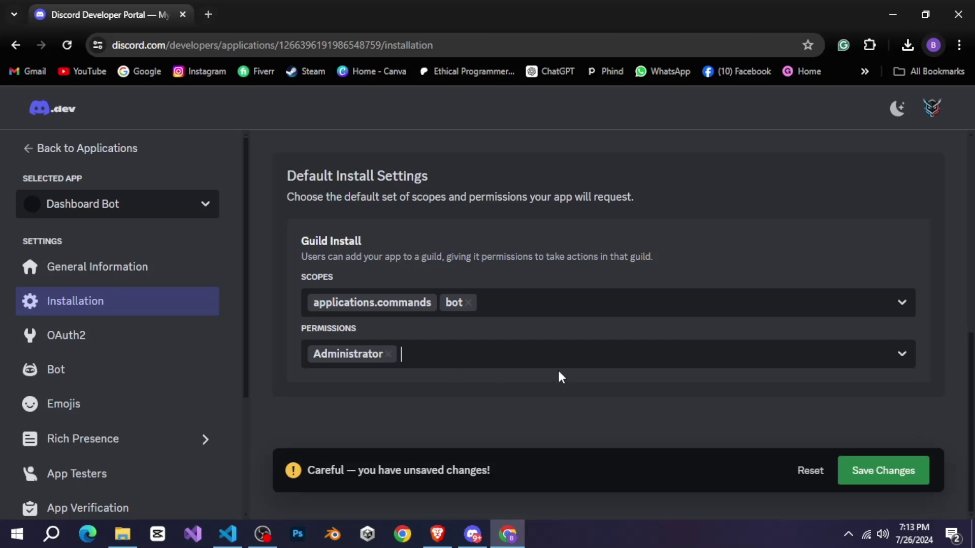
pyautogui.click(884, 473)
pyautogui.scroll(3, 811, 378)
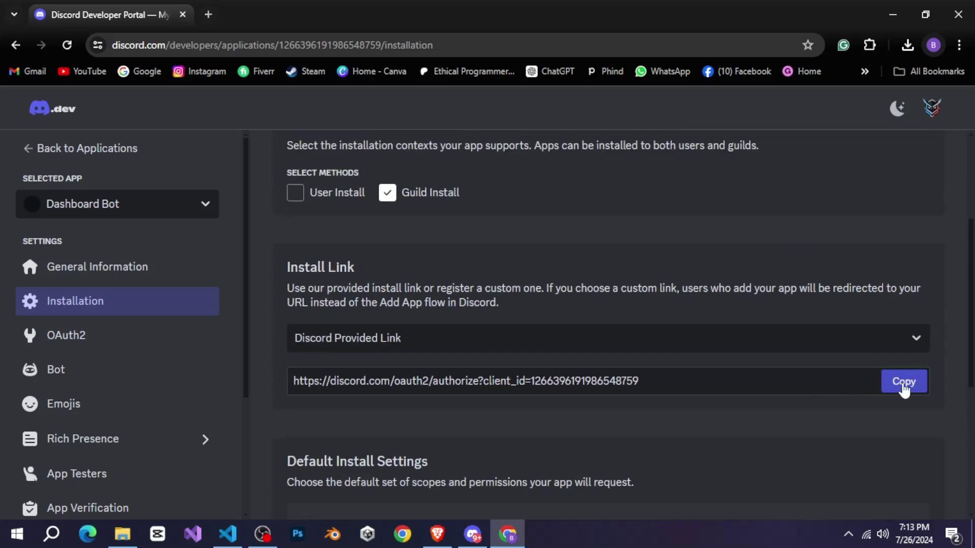
pyautogui.scroll(3, 685, 404)
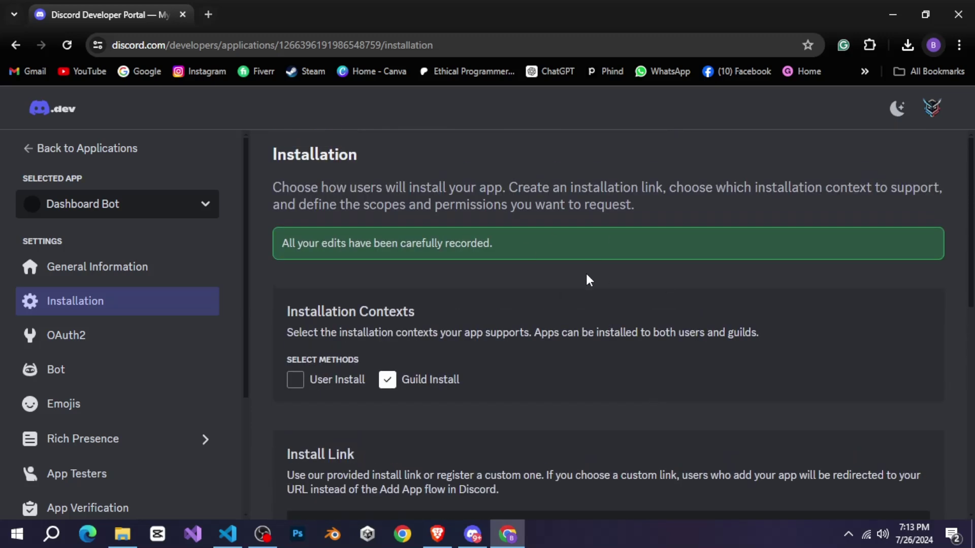
# - Authorize Dashboard Bot into Ethical Server with Administrator permission and close the confirmation
pyautogui.hotkey('alt', 'Tab')
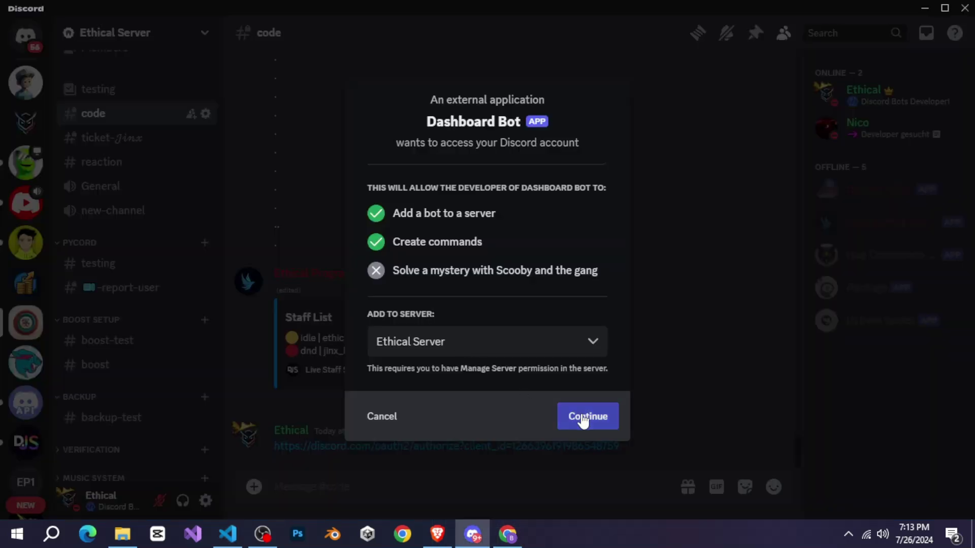
pyautogui.click(582, 422)
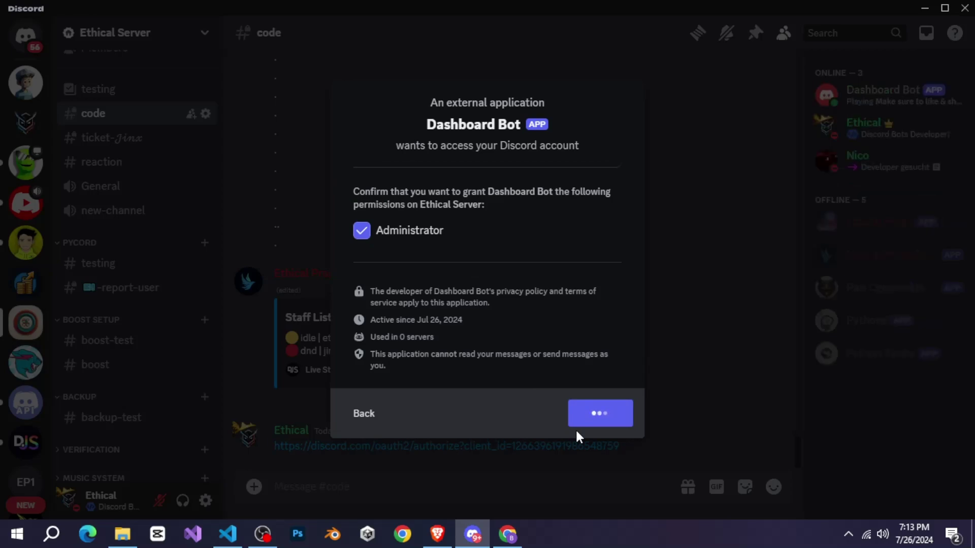
pyautogui.click(555, 369)
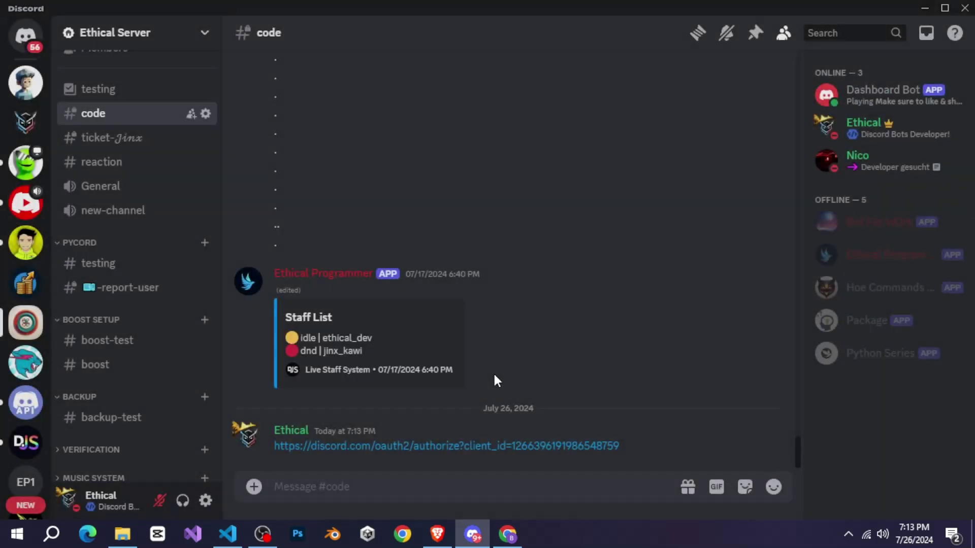